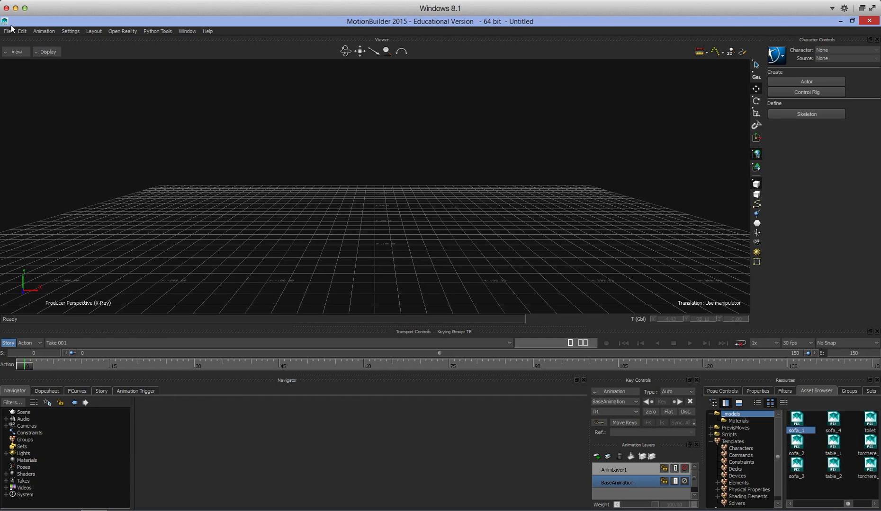
- Open the Zombie.fbx character file from the DMA_Chars folder with the default open options
{"action": "left_click", "coordinate": [8, 31]}
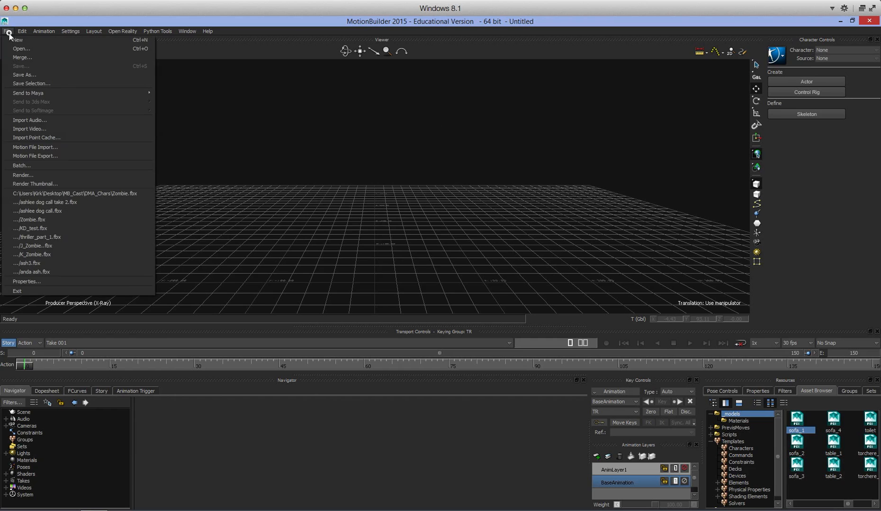
{"action": "left_click", "coordinate": [32, 48]}
{"action": "left_click", "coordinate": [331, 271]}
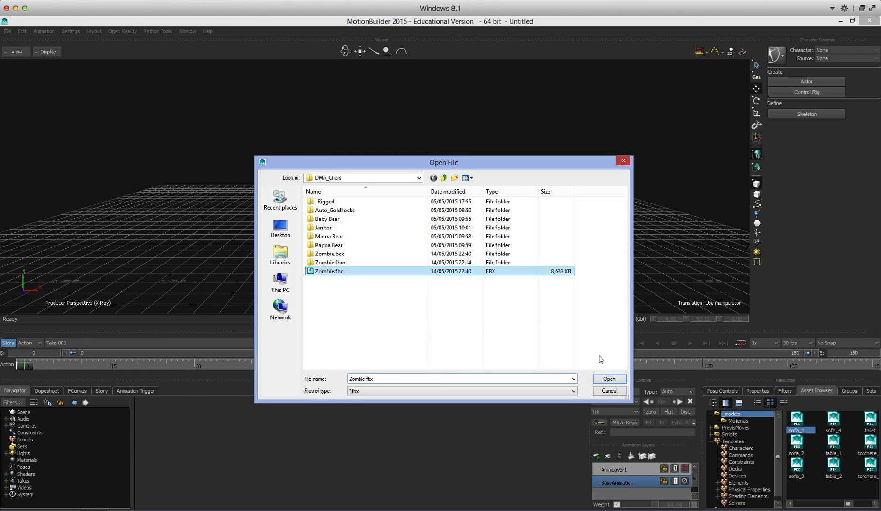
{"action": "left_click", "coordinate": [611, 379]}
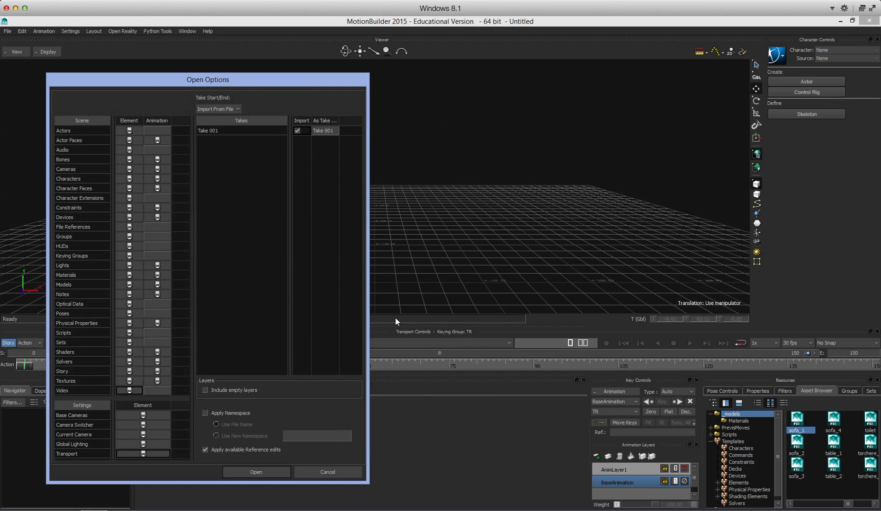
{"action": "left_click", "coordinate": [277, 471]}
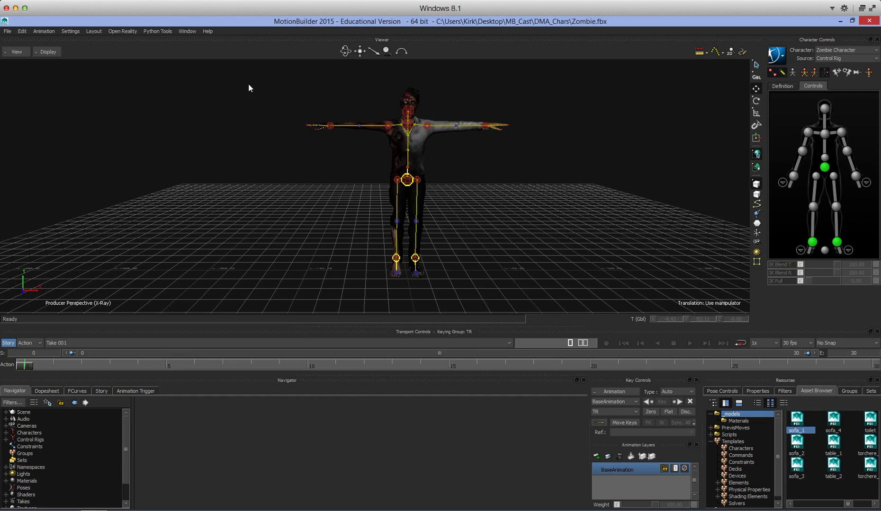
- Try to move the zombie along X using its box-selected upper-body rig controls, and undo the last move
{"action": "left_click_drag", "start_coordinate": [335, 100], "coordinate": [534, 186]}
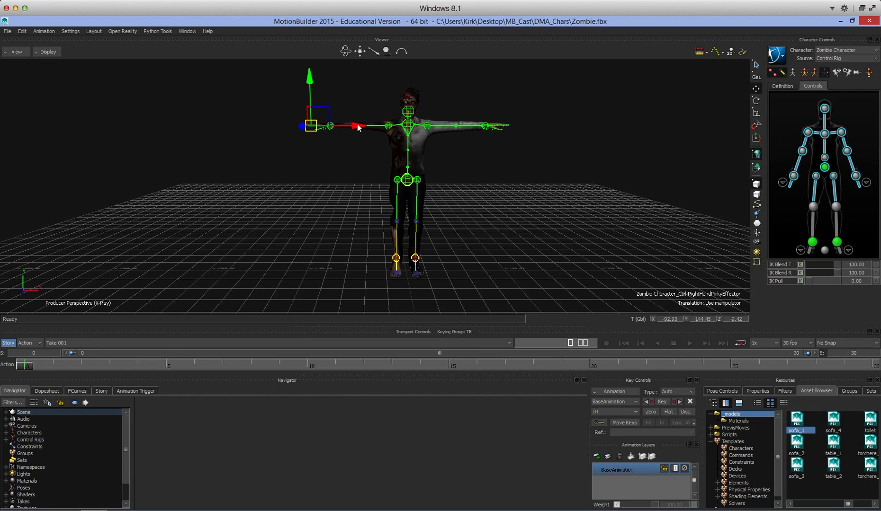
{"action": "mouse_move", "coordinate": [358, 126]}
{"action": "left_mouse_down"}
{"action": "mouse_move", "coordinate": [330, 126]}
{"action": "mouse_move", "coordinate": [360, 129]}
{"action": "mouse_move", "coordinate": [352, 126]}
{"action": "left_mouse_up"}
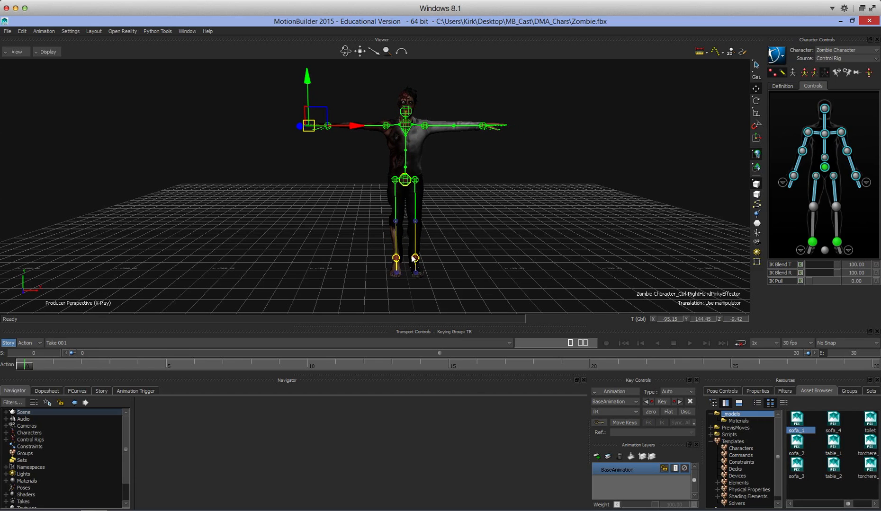
{"action": "mouse_move", "coordinate": [356, 127]}
{"action": "left_mouse_down"}
{"action": "mouse_move", "coordinate": [444, 126]}
{"action": "mouse_move", "coordinate": [292, 128]}
{"action": "mouse_move", "coordinate": [442, 129]}
{"action": "mouse_move", "coordinate": [340, 130]}
{"action": "mouse_move", "coordinate": [397, 136]}
{"action": "mouse_move", "coordinate": [356, 133]}
{"action": "left_mouse_up"}
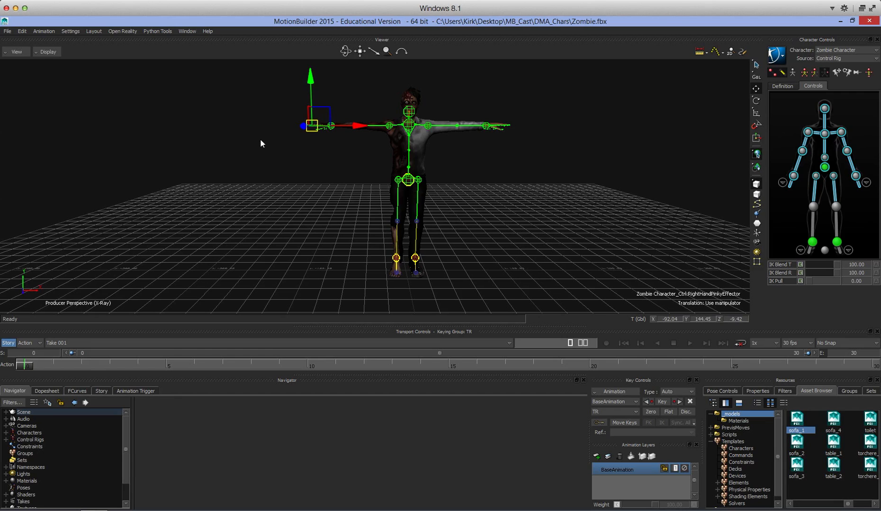
{"action": "key", "text": "ctrl+z"}
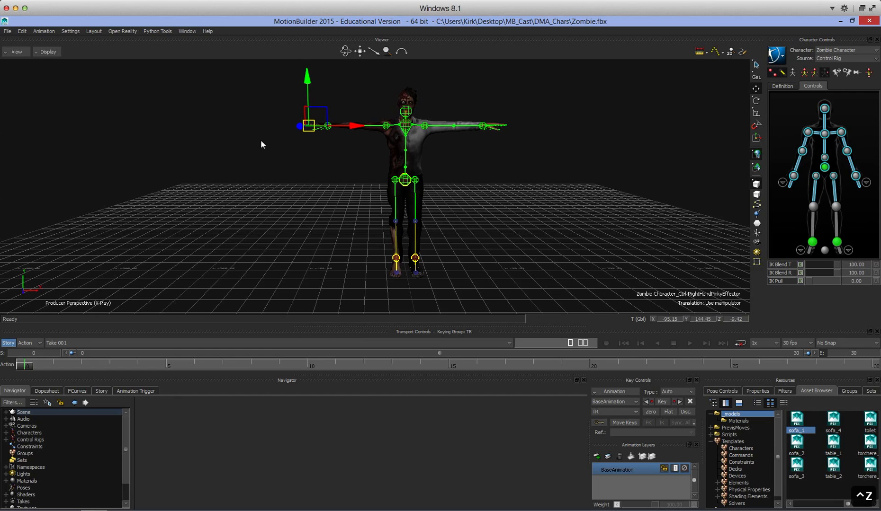
- Switch the viewer's display mode from X-Ray to Normal and clear the current selection
{"action": "left_click", "coordinate": [48, 52]}
{"action": "left_click", "coordinate": [48, 62]}
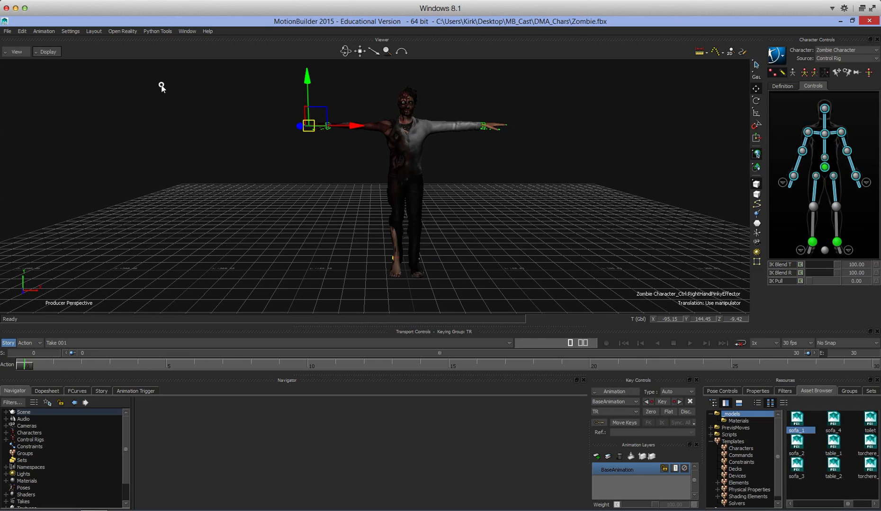
{"action": "left_click", "coordinate": [161, 84]}
{"action": "left_click", "coordinate": [49, 53]}
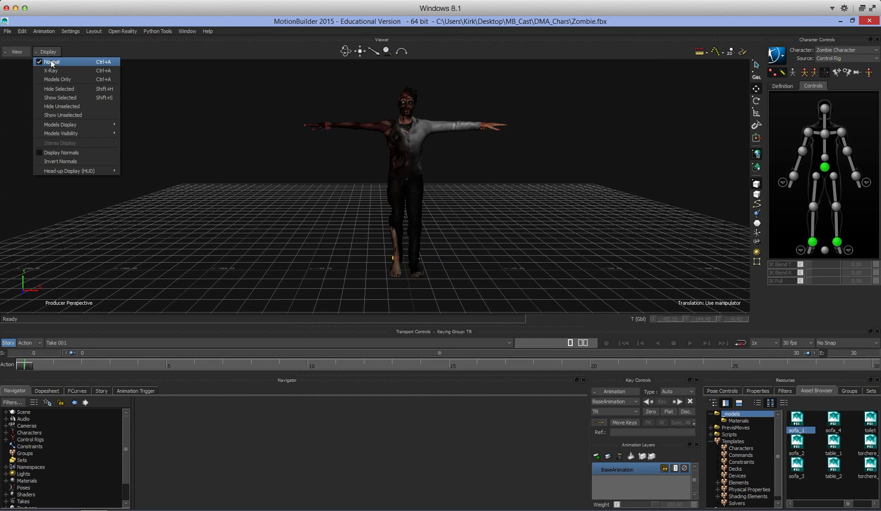
{"action": "left_click", "coordinate": [45, 62]}
- Try to move the whole zombie along X by box-selecting its mesh and controls in the viewer
{"action": "left_click_drag", "start_coordinate": [235, 80], "coordinate": [536, 290]}
{"action": "left_click_drag", "start_coordinate": [356, 125], "coordinate": [290, 127]}
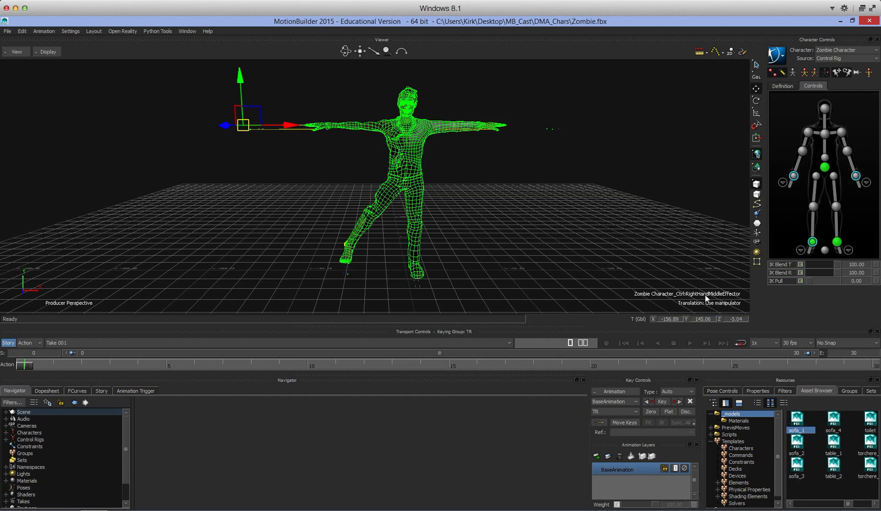
{"action": "left_click_drag", "start_coordinate": [291, 130], "coordinate": [314, 128]}
- Undo the moves made to the box-selected zombie and deselect everything
{"action": "left_click", "coordinate": [22, 31]}
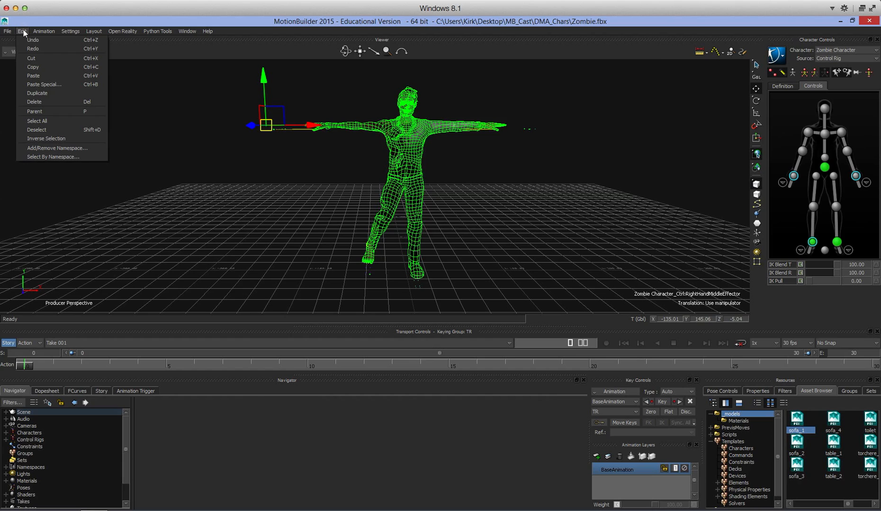
{"action": "left_click", "coordinate": [39, 48]}
{"action": "left_click", "coordinate": [23, 31]}
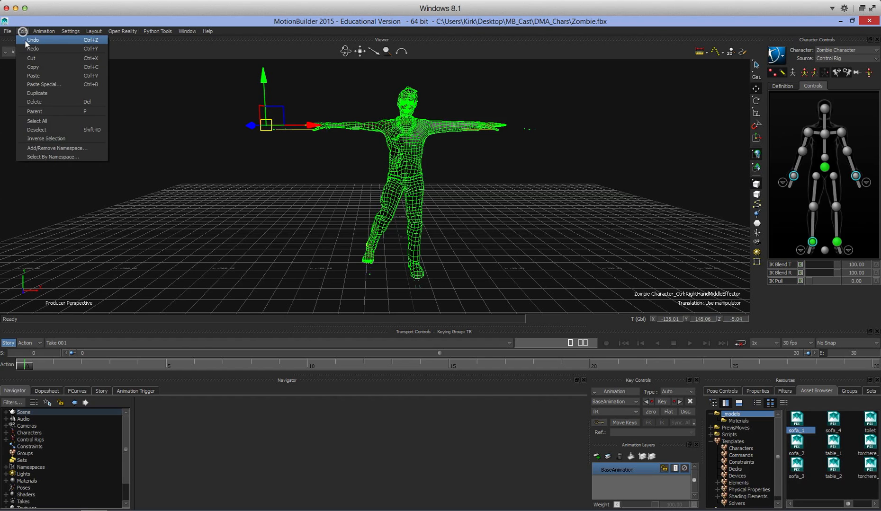
{"action": "left_click", "coordinate": [25, 40]}
{"action": "left_click", "coordinate": [23, 32]}
{"action": "left_click", "coordinate": [25, 40]}
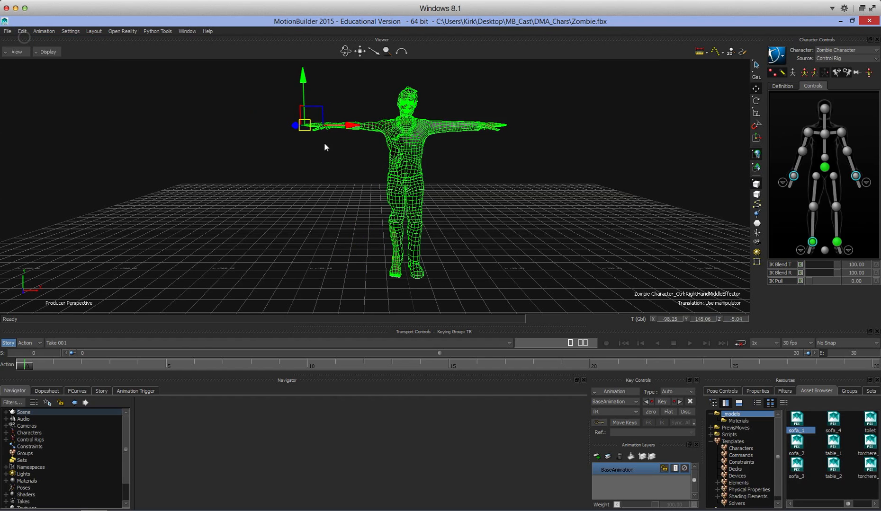
{"action": "left_click", "coordinate": [516, 169]}
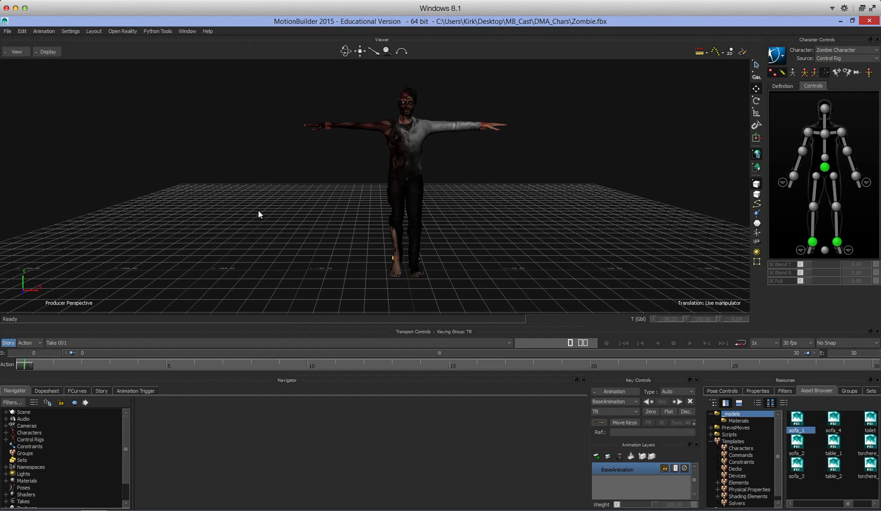
- Try to move the zombie along X by its Zombie:Hips node in the scene hierarchy
{"action": "left_click", "coordinate": [6, 412]}
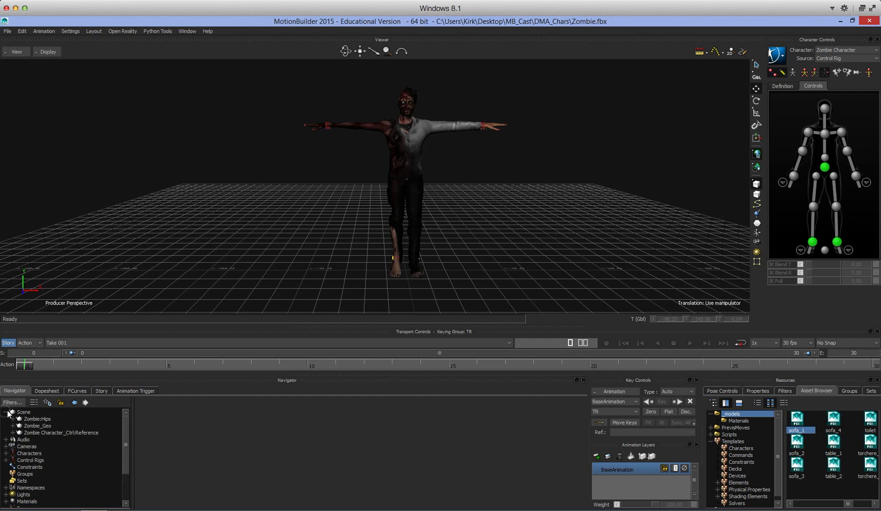
{"action": "left_click", "coordinate": [34, 419]}
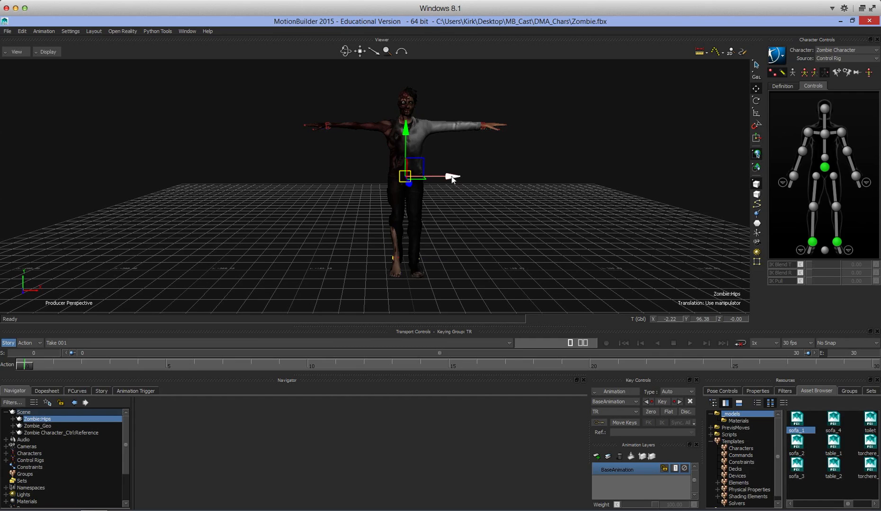
{"action": "left_click_drag", "start_coordinate": [452, 176], "coordinate": [418, 170]}
- Move the zombie by its Zombie Character_Ctrl:Reference node to about X -166, Y 2.4, Z -36
{"action": "left_click", "coordinate": [48, 433]}
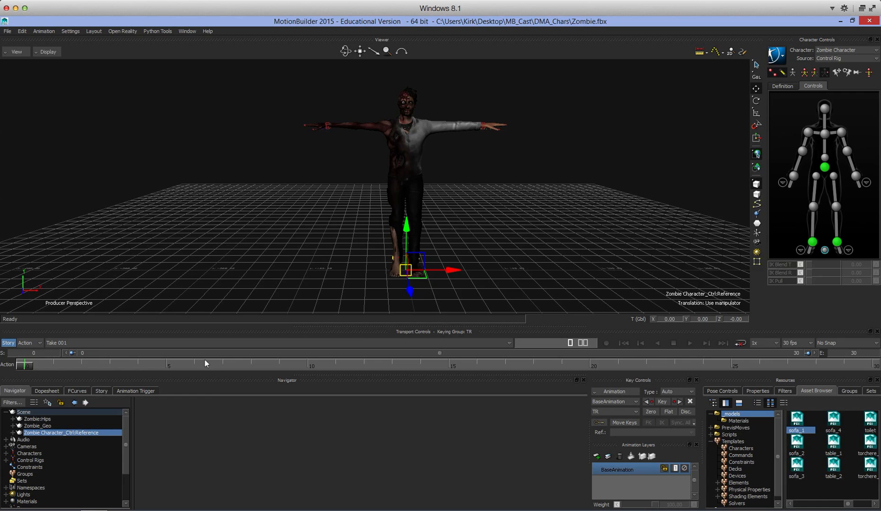
{"action": "mouse_move", "coordinate": [458, 267]}
{"action": "left_mouse_down"}
{"action": "mouse_move", "coordinate": [328, 270]}
{"action": "mouse_move", "coordinate": [647, 250]}
{"action": "mouse_move", "coordinate": [445, 258]}
{"action": "left_mouse_up"}
{"action": "left_click_drag", "start_coordinate": [404, 227], "coordinate": [396, 251]}
{"action": "left_click_drag", "start_coordinate": [401, 285], "coordinate": [314, 236]}
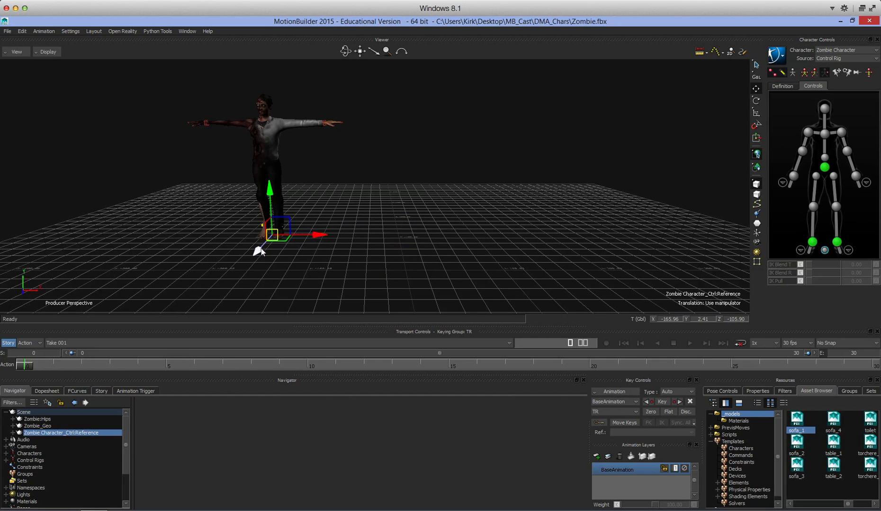
{"action": "left_click_drag", "start_coordinate": [261, 251], "coordinate": [223, 272]}
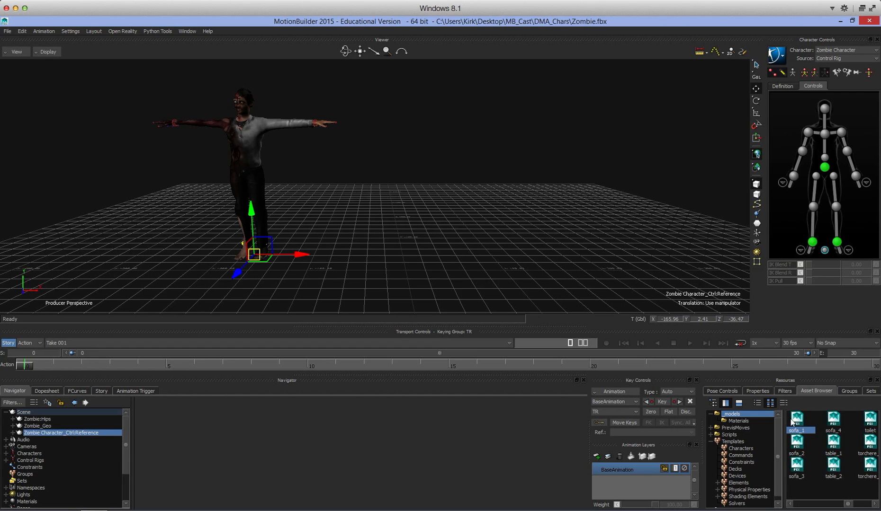
- Merge the sofa_1 model from the asset library into the scene with no animation
{"action": "left_click_drag", "start_coordinate": [798, 421], "coordinate": [503, 227]}
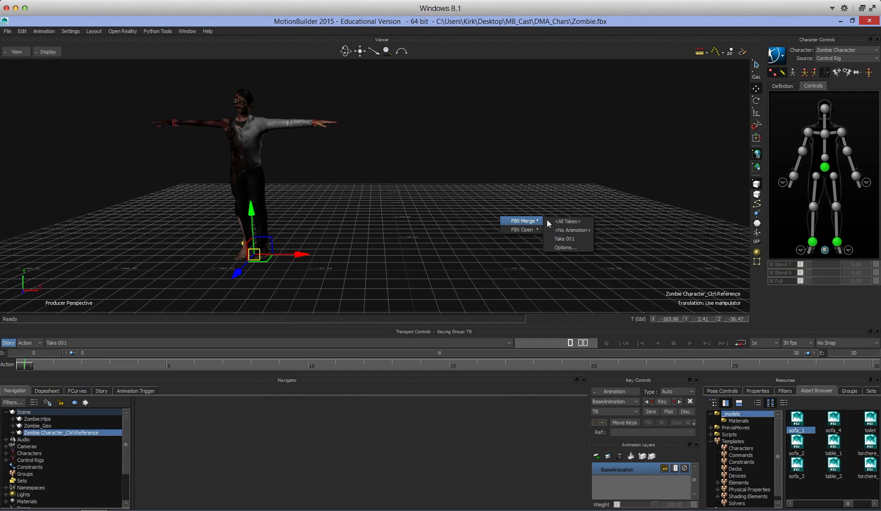
{"action": "left_click", "coordinate": [570, 230]}
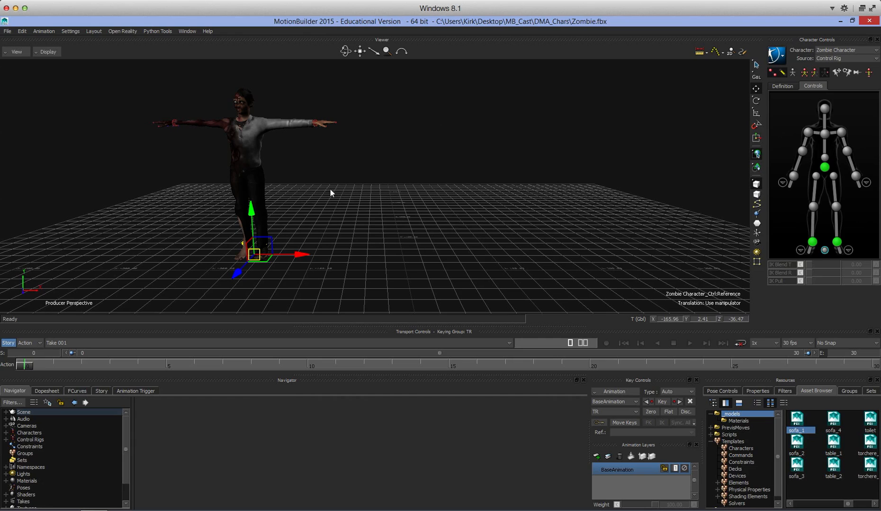
{"action": "left_click", "coordinate": [14, 54]}
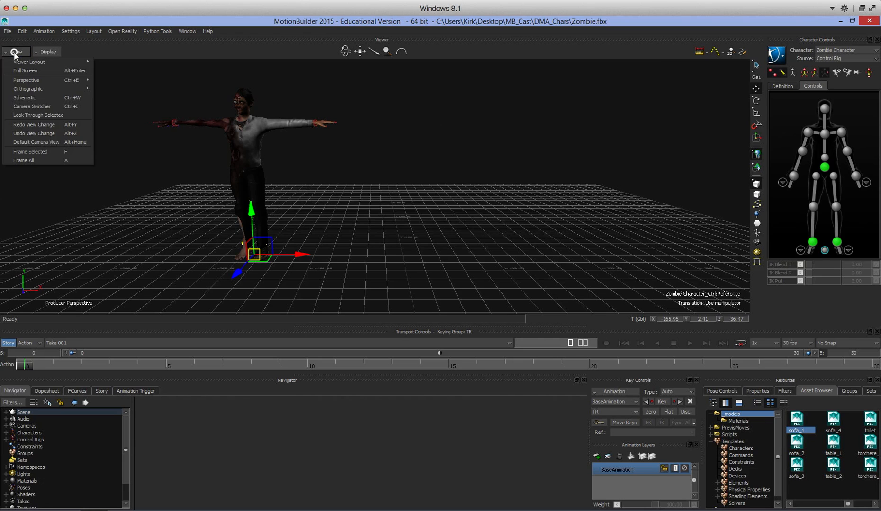
{"action": "left_click", "coordinate": [39, 165]}
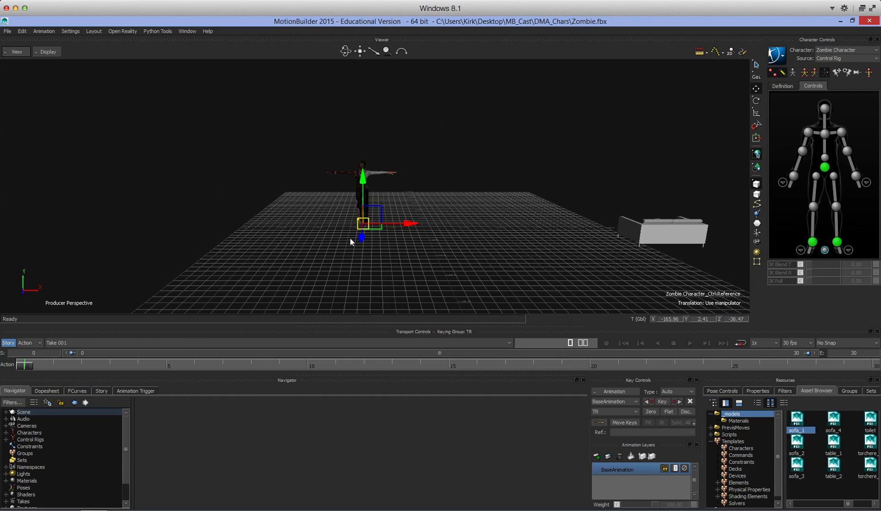
- Try to move the sofa along X by box-selecting its parts, undo the moves and deselect it
{"action": "left_click", "coordinate": [593, 204]}
{"action": "left_click_drag", "start_coordinate": [630, 210], "coordinate": [724, 263]}
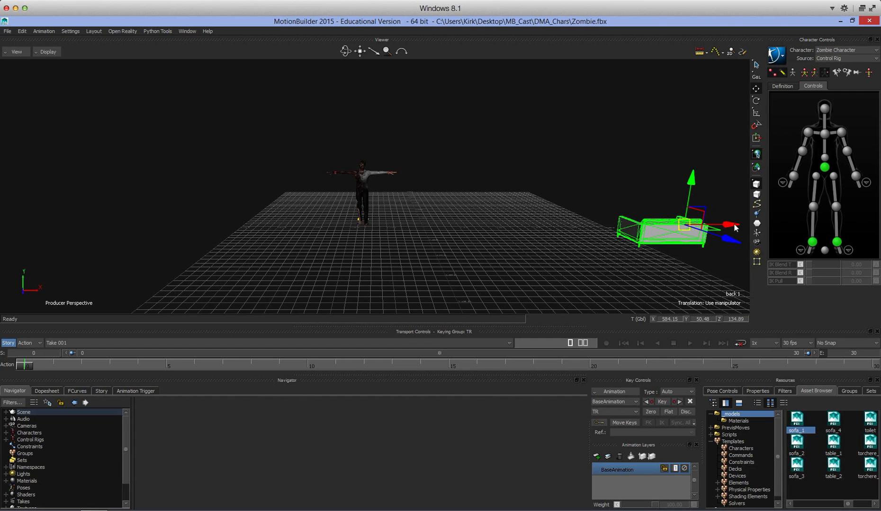
{"action": "left_click_drag", "start_coordinate": [735, 228], "coordinate": [656, 234]}
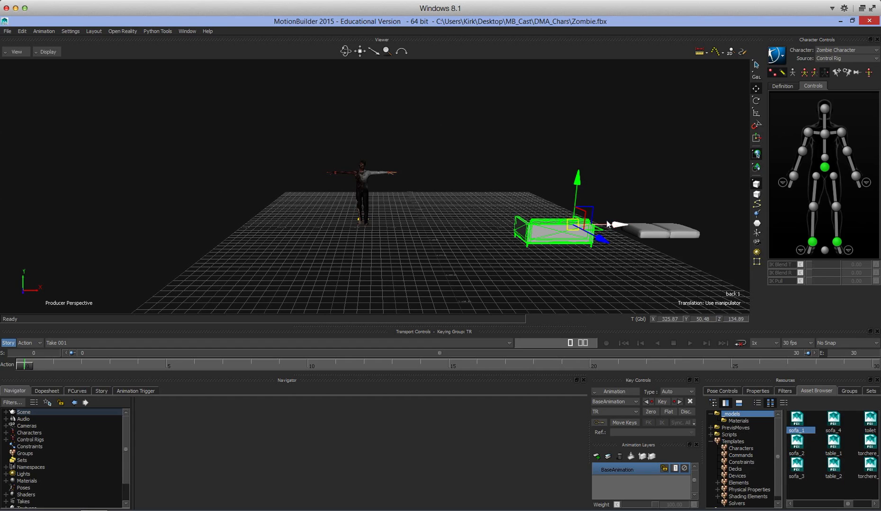
{"action": "left_click_drag", "start_coordinate": [618, 225], "coordinate": [719, 222]}
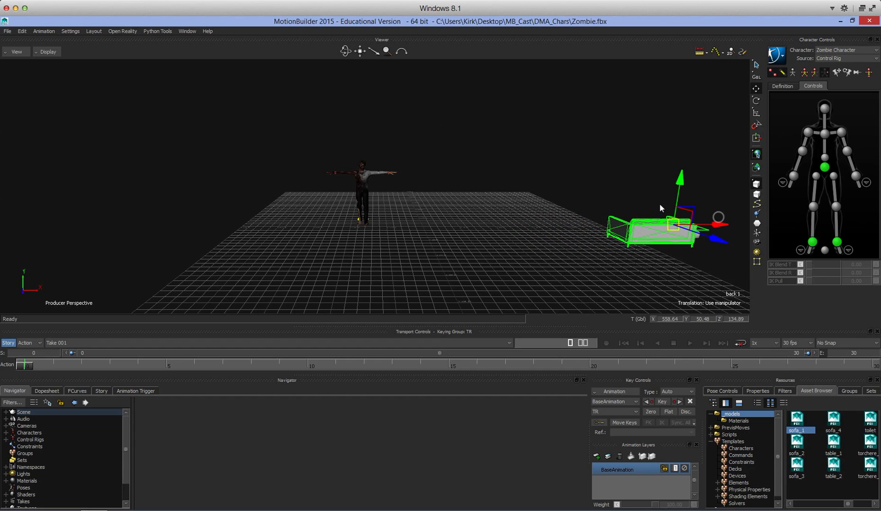
{"action": "key", "text": "ctrl+z"}
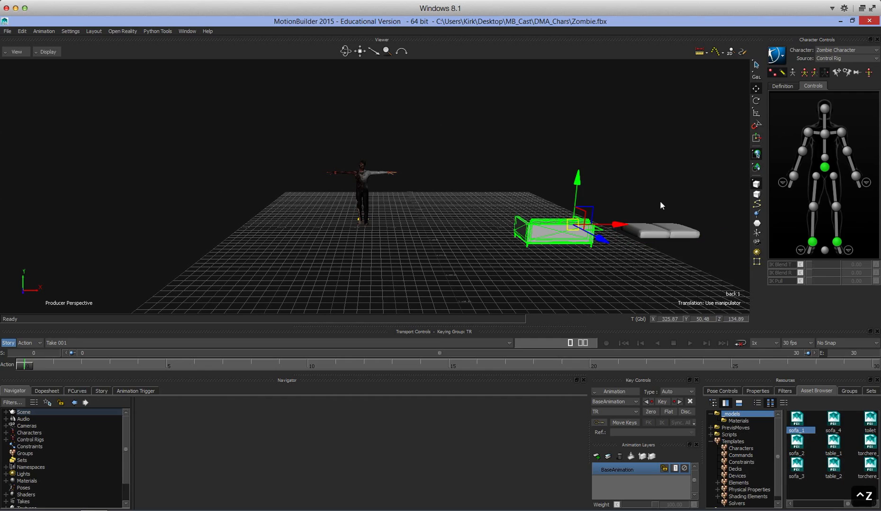
{"action": "key", "text": "ctrl+z"}
{"action": "left_click", "coordinate": [622, 173]}
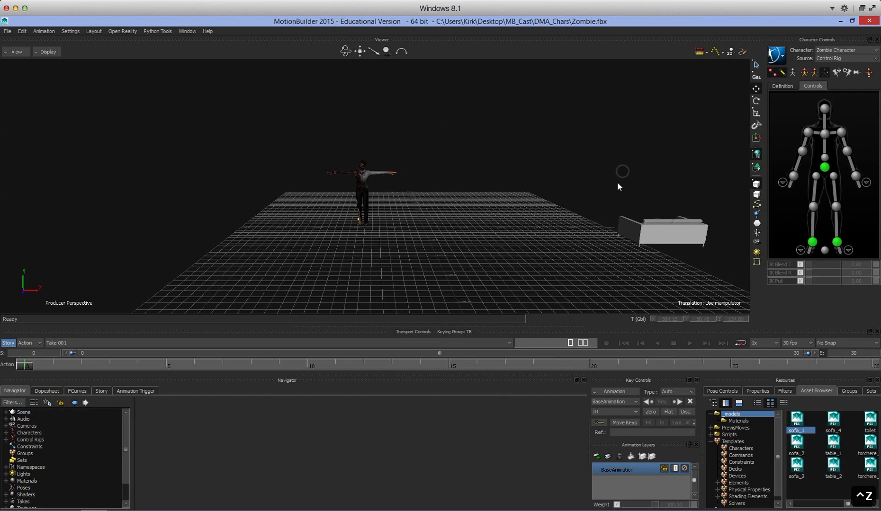
- Try to rotate the sofa with its parts box-selected, and undo the rotations
{"action": "left_click_drag", "start_coordinate": [580, 188], "coordinate": [713, 260]}
{"action": "left_click", "coordinate": [756, 100]}
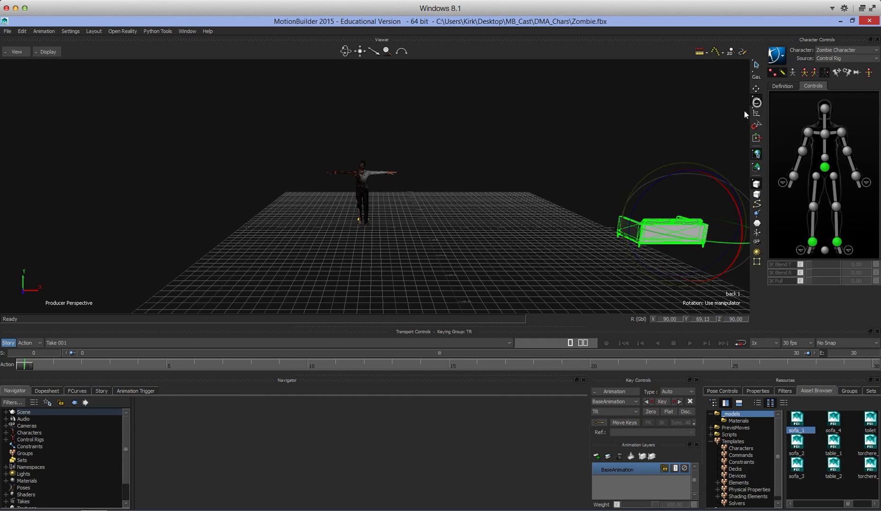
{"action": "mouse_move", "coordinate": [642, 229]}
{"action": "left_mouse_down"}
{"action": "mouse_move", "coordinate": [725, 234]}
{"action": "mouse_move", "coordinate": [665, 239]}
{"action": "mouse_move", "coordinate": [688, 238]}
{"action": "mouse_move", "coordinate": [568, 201]}
{"action": "mouse_move", "coordinate": [586, 217]}
{"action": "mouse_move", "coordinate": [643, 233]}
{"action": "left_mouse_up"}
{"action": "left_click_drag", "start_coordinate": [706, 244], "coordinate": [739, 239]}
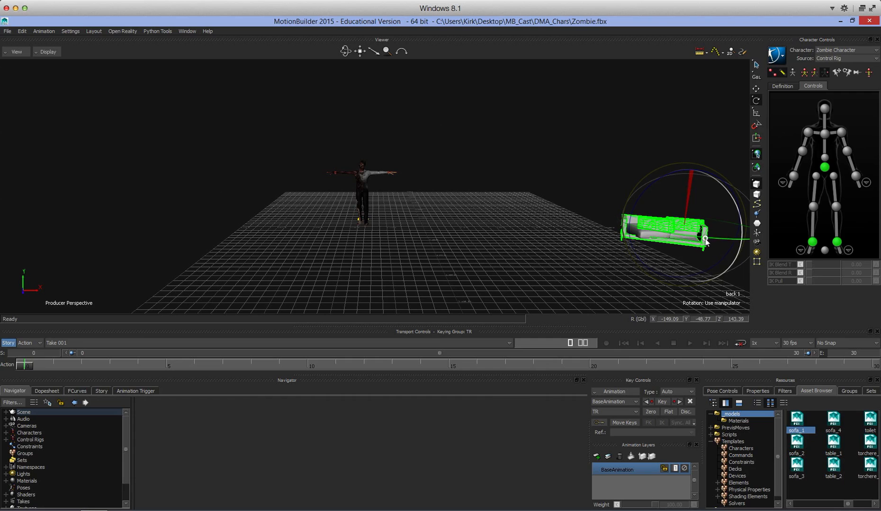
{"action": "key", "text": "ctrl+z"}
{"action": "key", "text": "ctrl+z"}
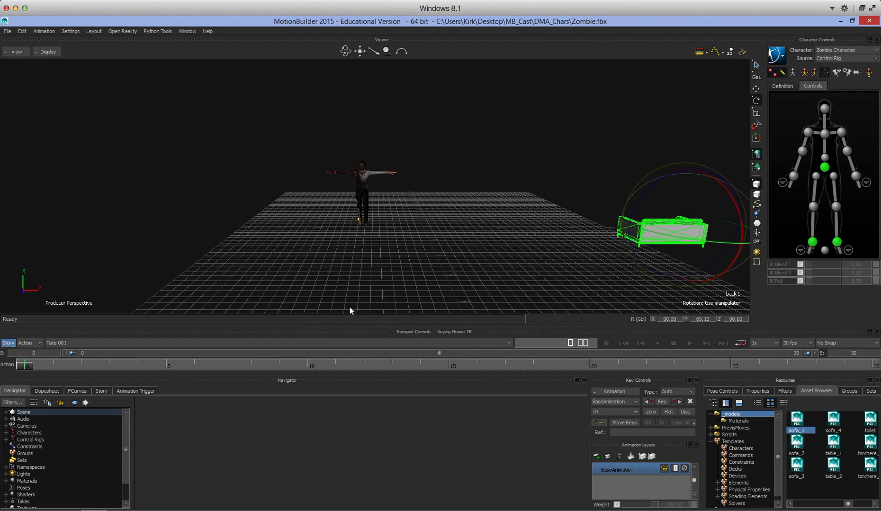
- Select the sofa by its sofa_1 parent node in the scene hierarchy and move it along X to about 20
{"action": "left_click", "coordinate": [4, 413]}
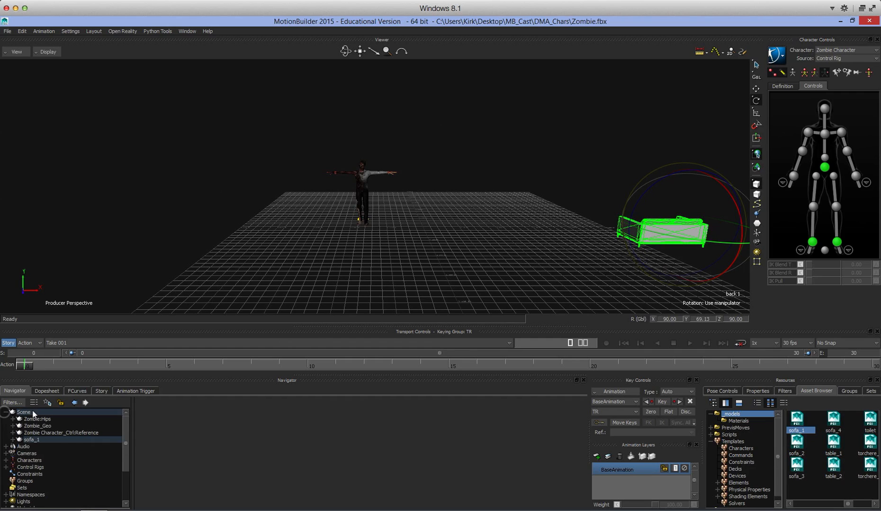
{"action": "left_click", "coordinate": [25, 440]}
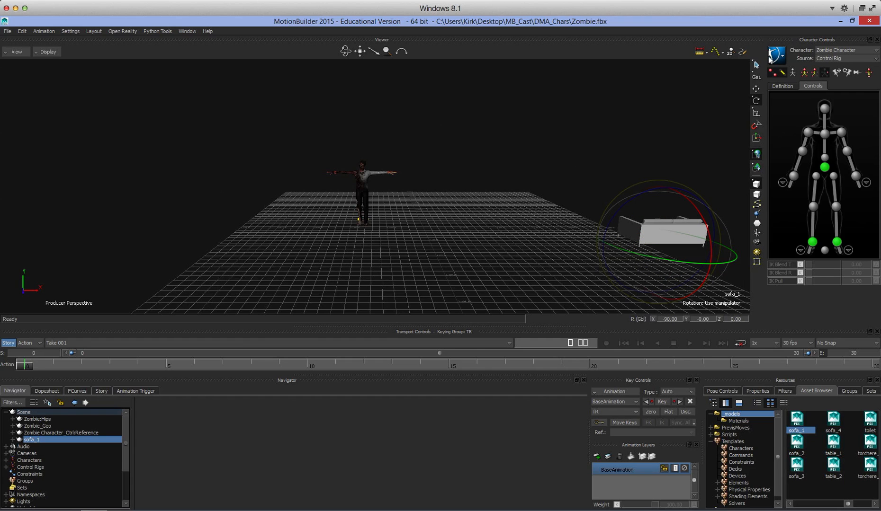
{"action": "left_click", "coordinate": [757, 89]}
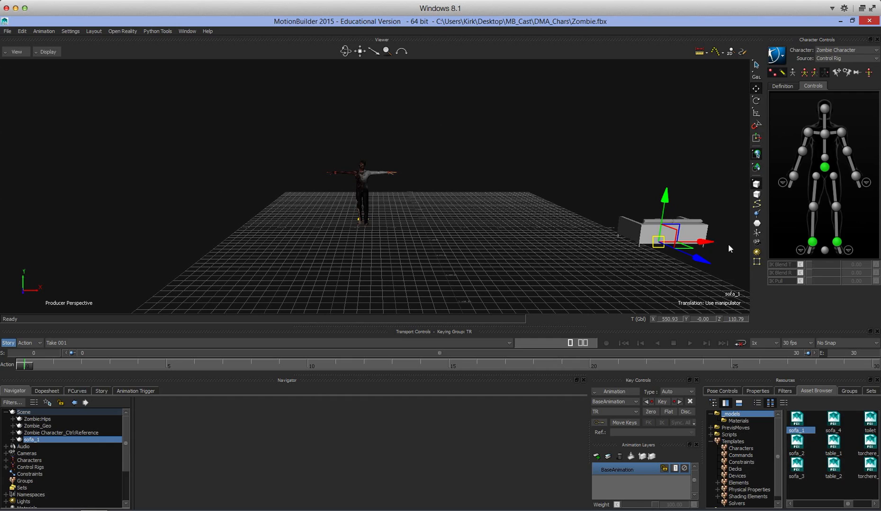
{"action": "left_click_drag", "start_coordinate": [707, 248], "coordinate": [687, 245]}
{"action": "left_click_drag", "start_coordinate": [515, 243], "coordinate": [463, 243]}
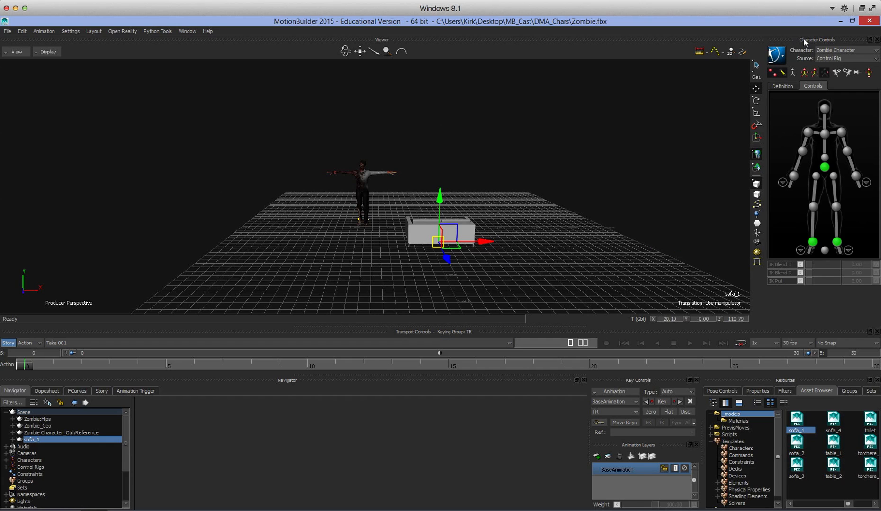
- Rotate the sofa freehand by its sofa_1 node to about X 92, Y -9.8, Z 179.7, with its seat facing the camera
{"action": "left_click", "coordinate": [755, 102]}
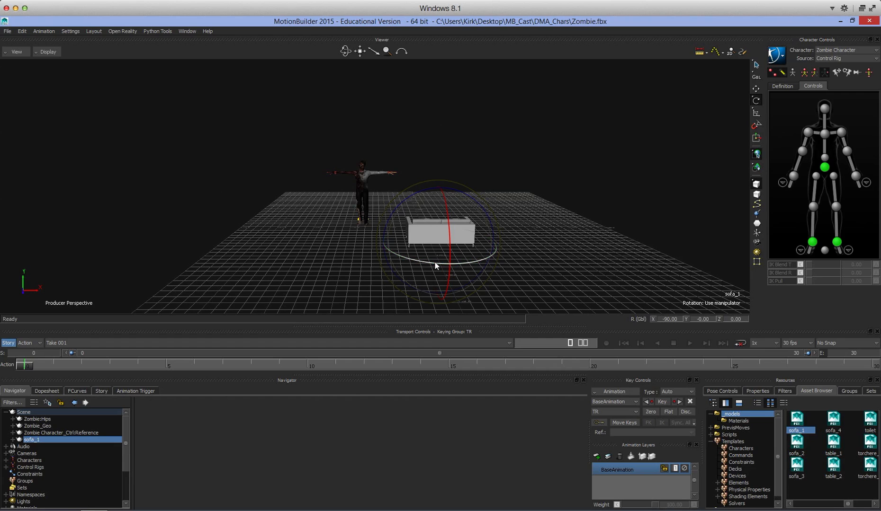
{"action": "left_click_drag", "start_coordinate": [434, 262], "coordinate": [523, 240]}
{"action": "scroll", "coordinate": [421, 187], "scroll_direction": "up", "scroll_amount": 4}
{"action": "scroll", "coordinate": [421, 188], "scroll_direction": "up", "scroll_amount": 2}
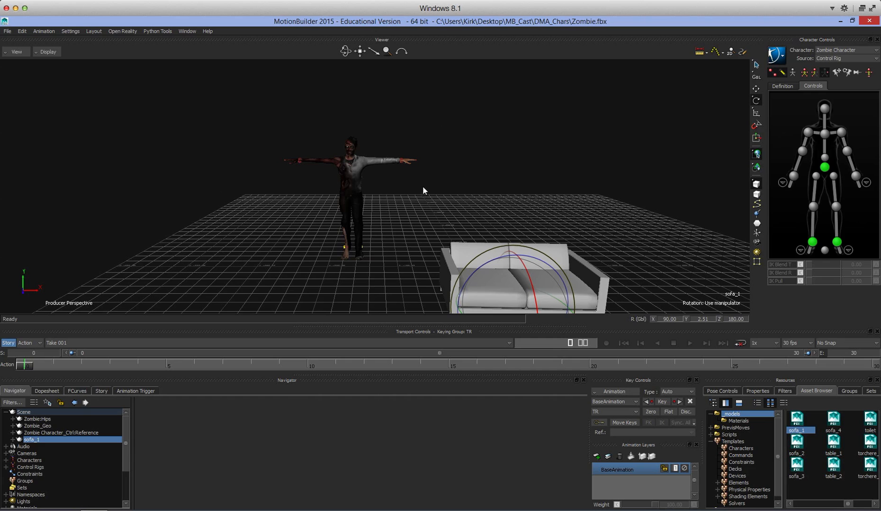
{"action": "left_click_drag", "start_coordinate": [359, 52], "coordinate": [358, 56]}
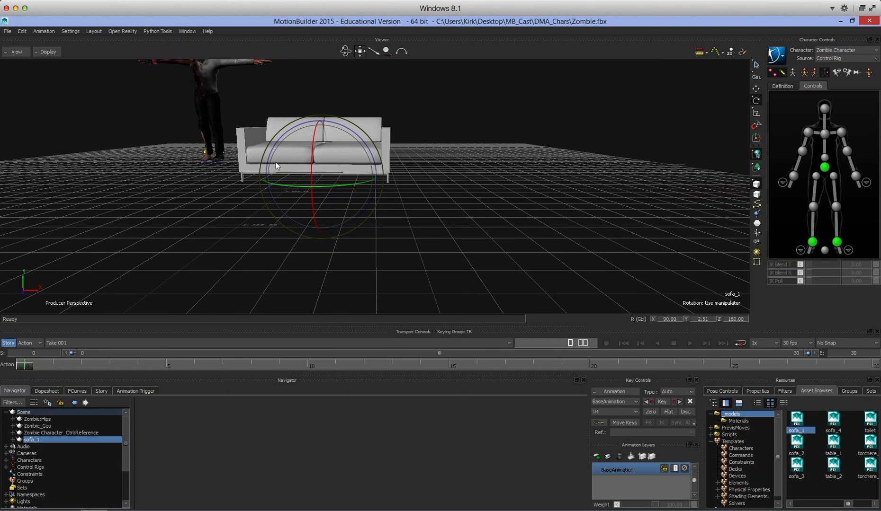
{"action": "left_click_drag", "start_coordinate": [345, 56], "coordinate": [358, 60]}
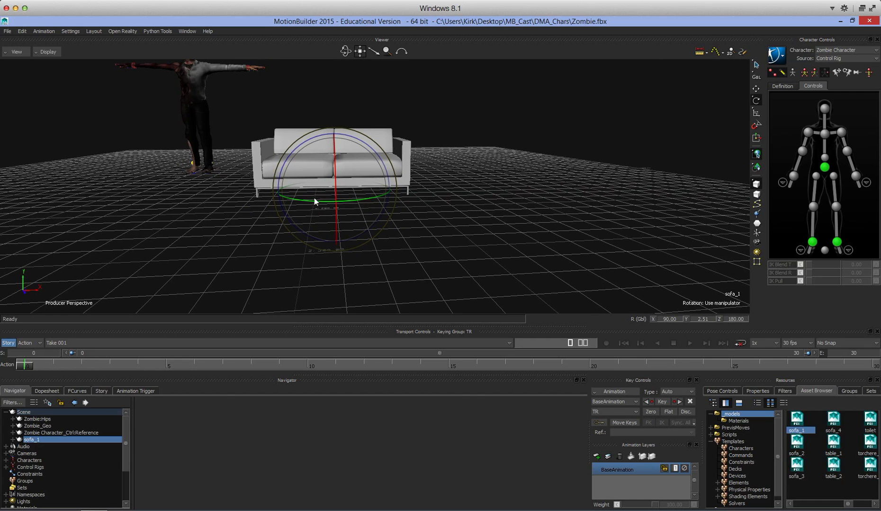
{"action": "mouse_move", "coordinate": [315, 201]}
{"action": "left_mouse_down"}
{"action": "mouse_move", "coordinate": [305, 205]}
{"action": "mouse_move", "coordinate": [325, 204]}
{"action": "left_mouse_up"}
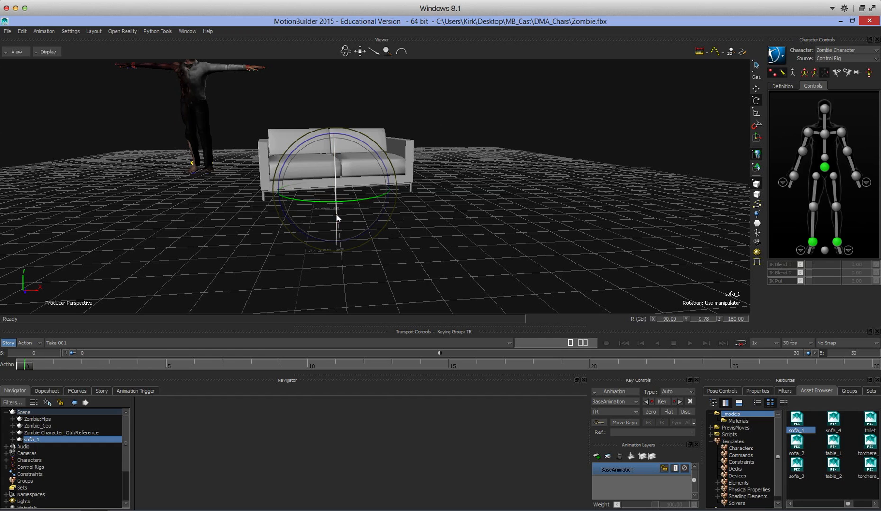
{"action": "left_click_drag", "start_coordinate": [336, 220], "coordinate": [336, 212]}
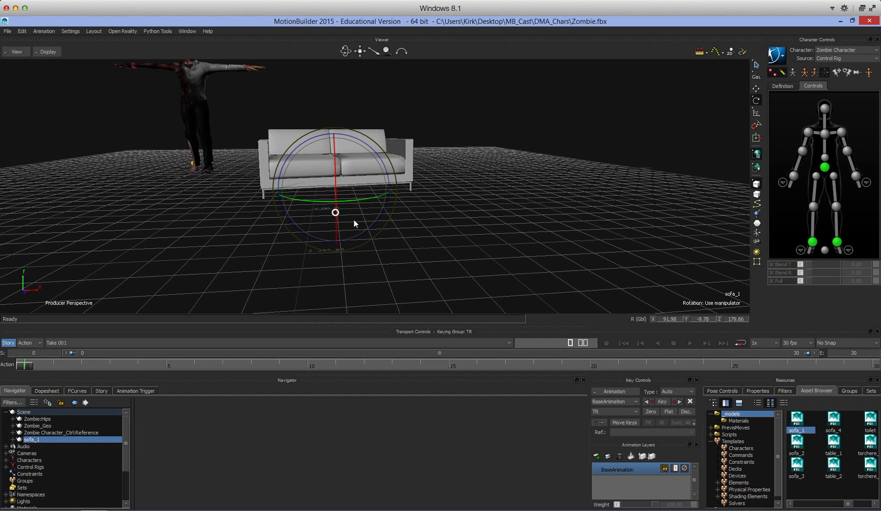
- Set the sofa's global rotation to exactly X 90, Y 0 and Z 180
{"action": "double_click", "coordinate": [667, 319]}
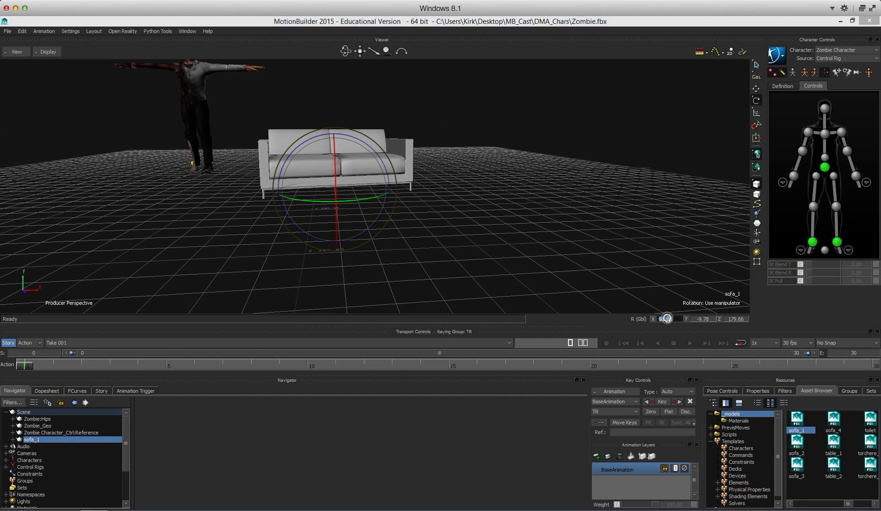
{"action": "type", "text": "90"}
{"action": "key", "text": "Return"}
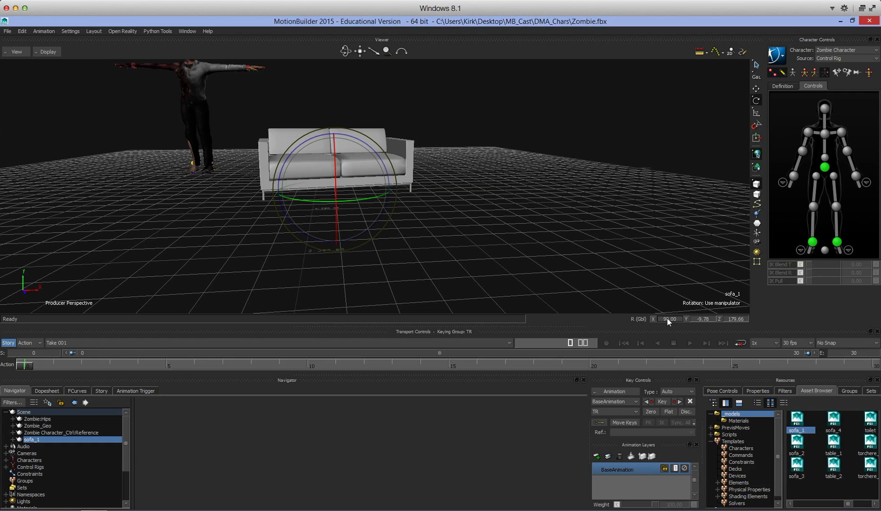
{"action": "double_click", "coordinate": [727, 319]}
{"action": "type", "text": "180"}
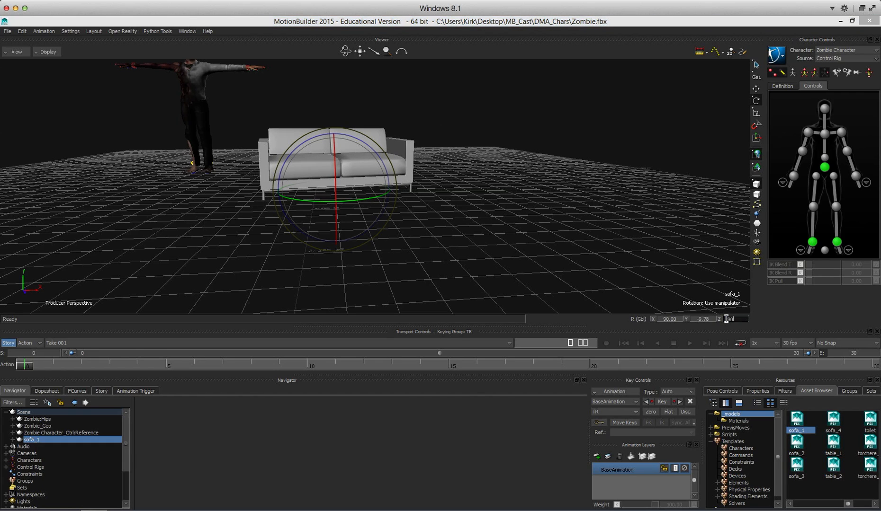
{"action": "key", "text": "Return"}
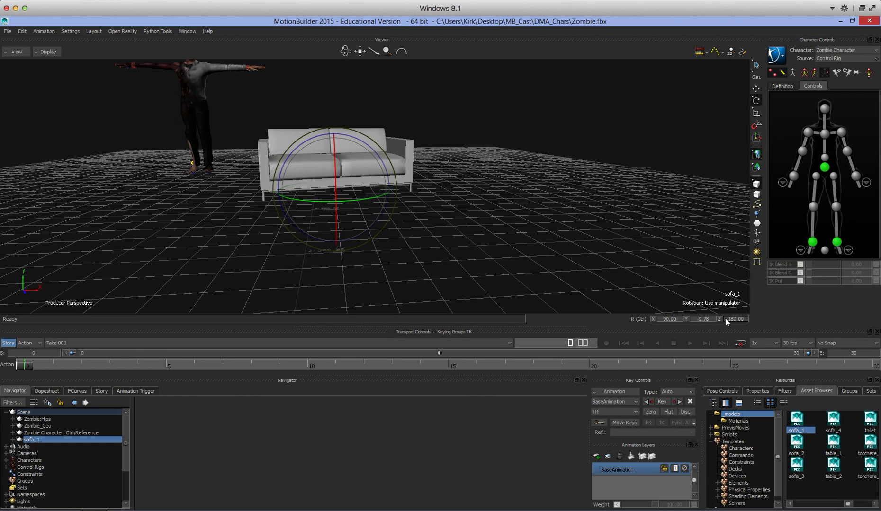
{"action": "double_click", "coordinate": [700, 319]}
{"action": "type", "text": "0"}
{"action": "key", "text": "Return"}
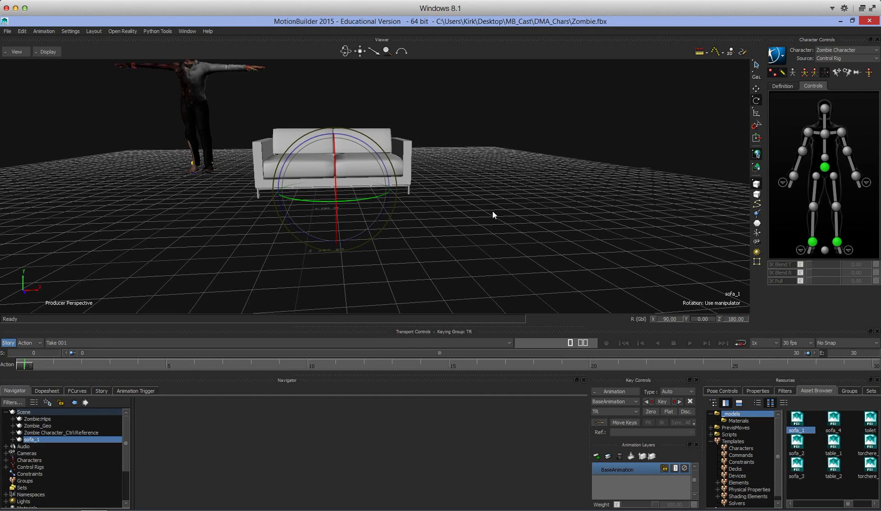
- Nudge the sofa forward along Z to about 116.5 and set its global Z translation to -100
{"action": "left_click", "coordinate": [756, 89]}
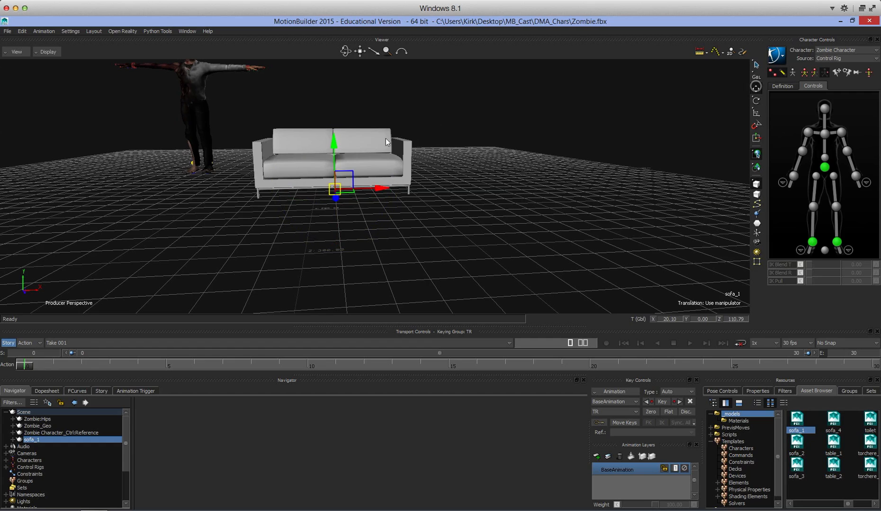
{"action": "left_click_drag", "start_coordinate": [336, 198], "coordinate": [337, 200]}
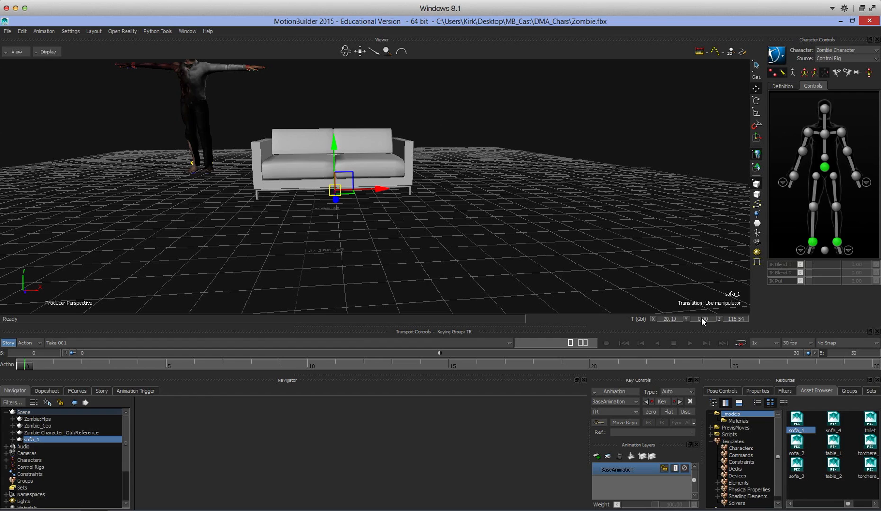
{"action": "double_click", "coordinate": [733, 319]}
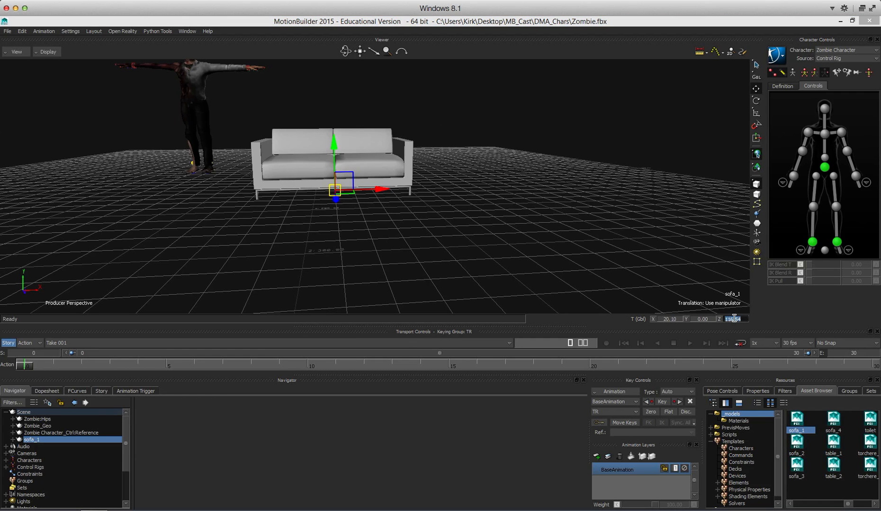
{"action": "type", "text": "-100"}
{"action": "key", "text": "Return"}
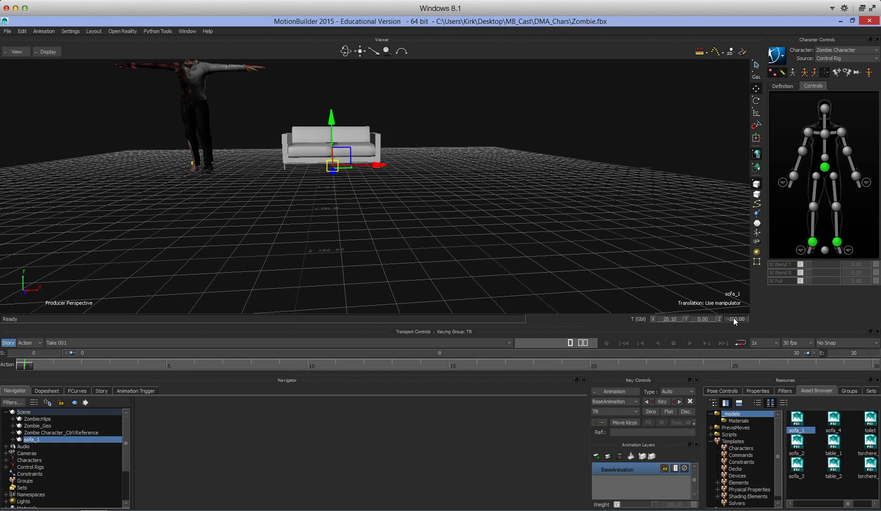
- Set the sofa's global Z translation to 100
{"action": "double_click", "coordinate": [734, 319]}
{"action": "type", "text": "10"}
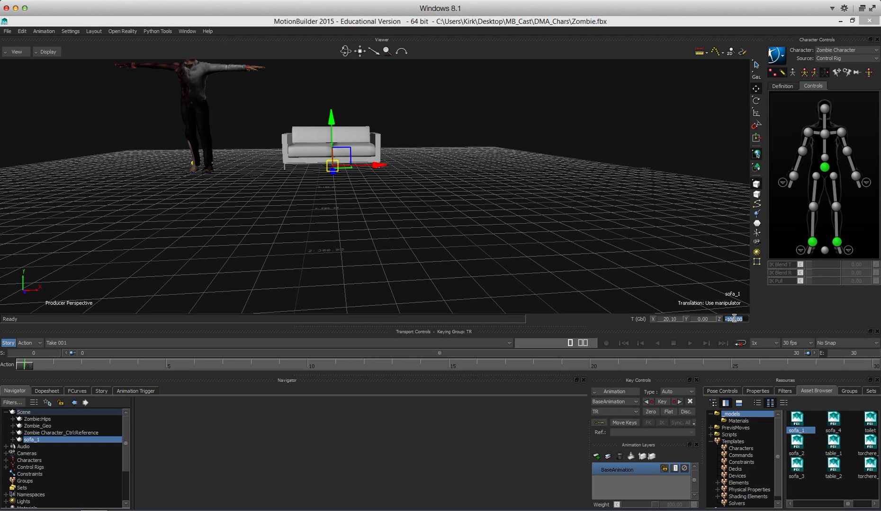
{"action": "type", "text": "0"}
{"action": "key", "text": "Return"}
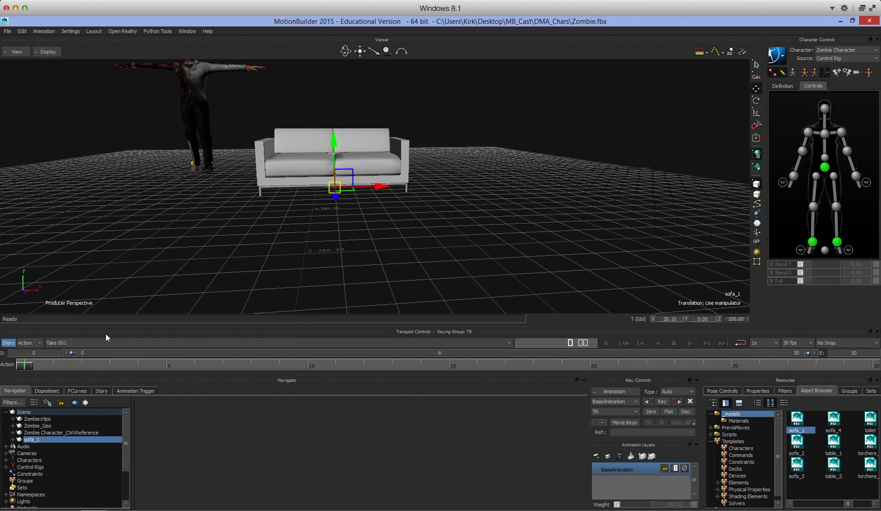
{"action": "left_click", "coordinate": [5, 412]}
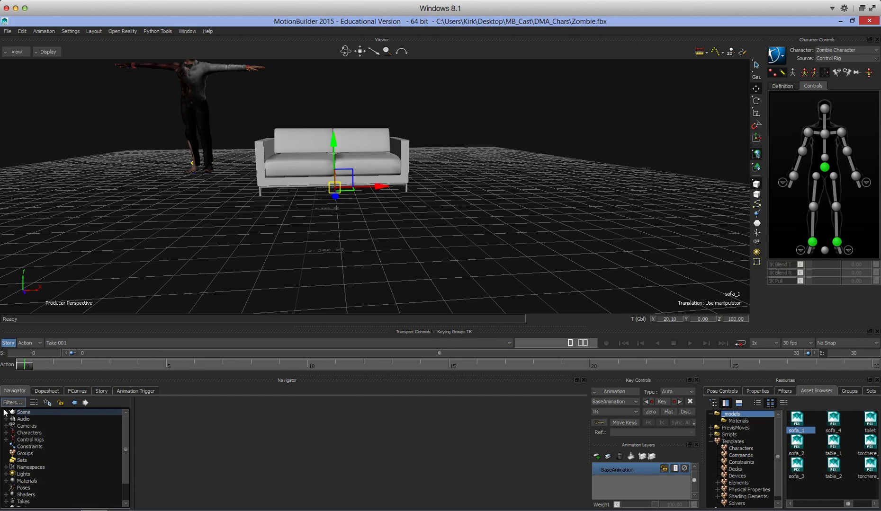
{"action": "left_click", "coordinate": [5, 412]}
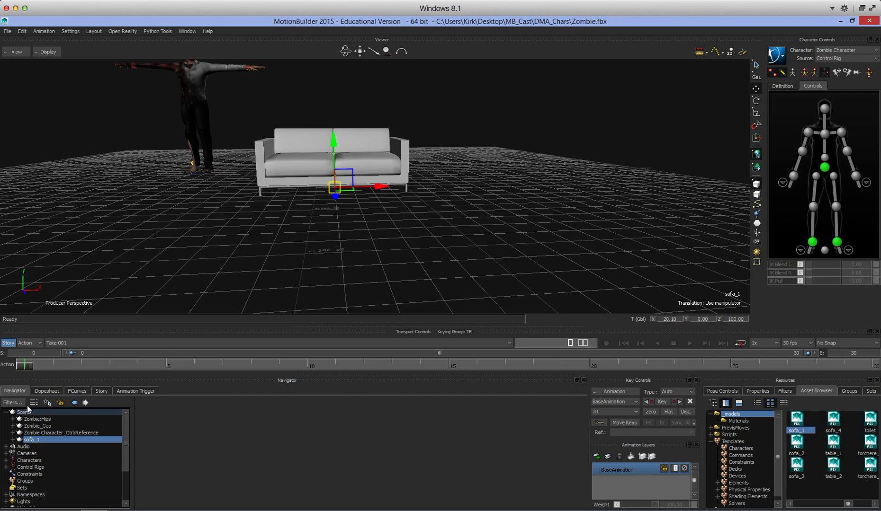
{"action": "left_click", "coordinate": [47, 392]}
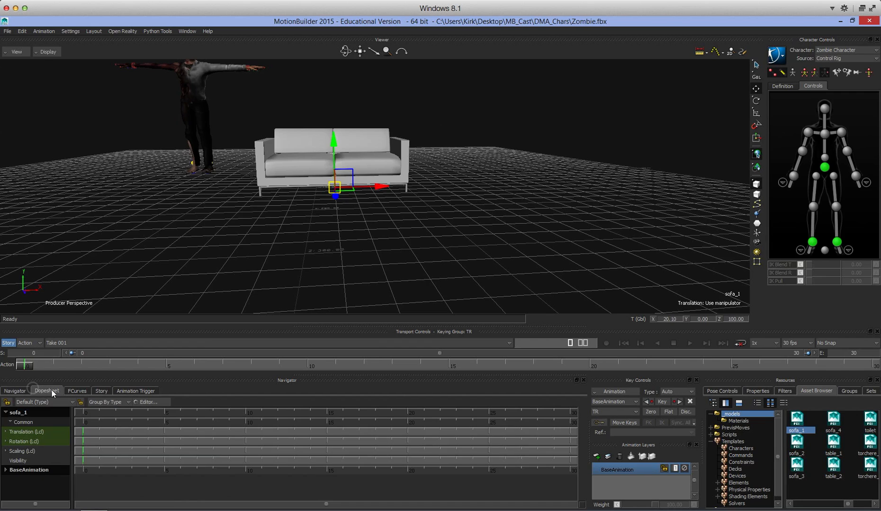
{"action": "left_click", "coordinate": [17, 390]}
{"action": "left_click", "coordinate": [5, 413]}
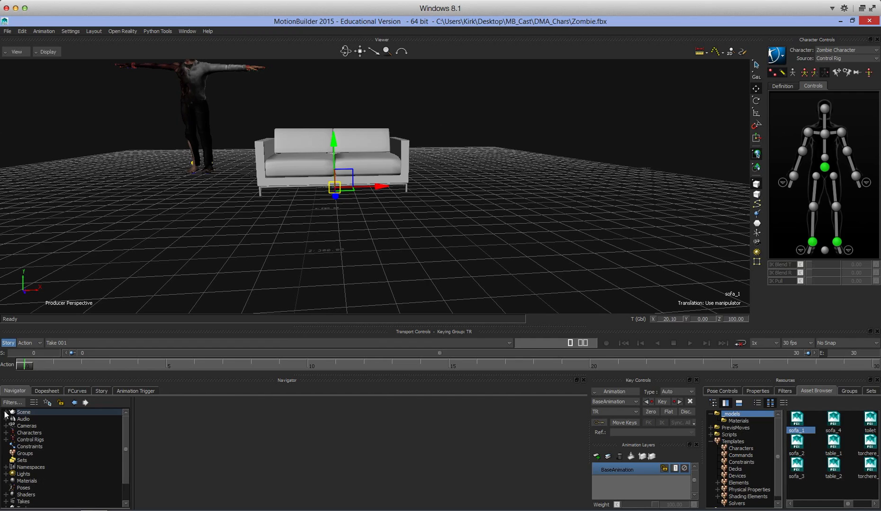
{"action": "left_click", "coordinate": [5, 412]}
- Move the zombie forward along Z to about 61 by its Zombie Character_Ctrl:Reference node
{"action": "left_click", "coordinate": [27, 432]}
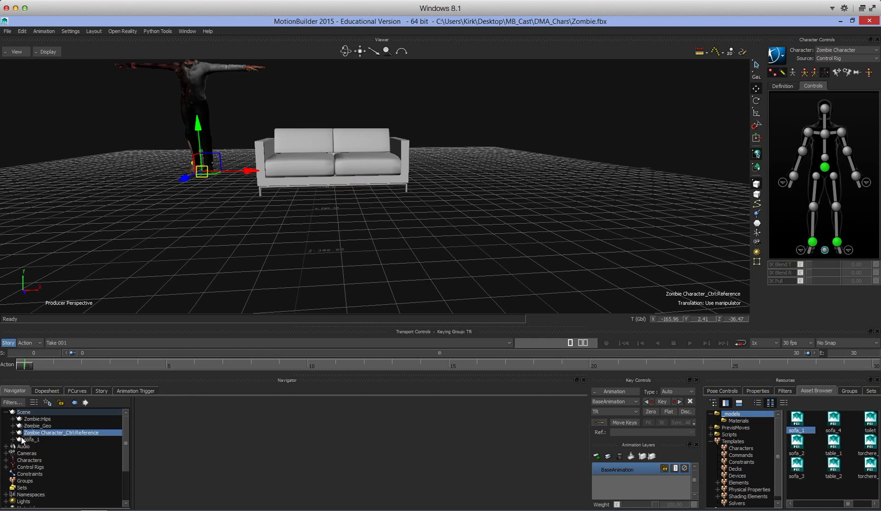
{"action": "left_click_drag", "start_coordinate": [185, 177], "coordinate": [144, 201]}
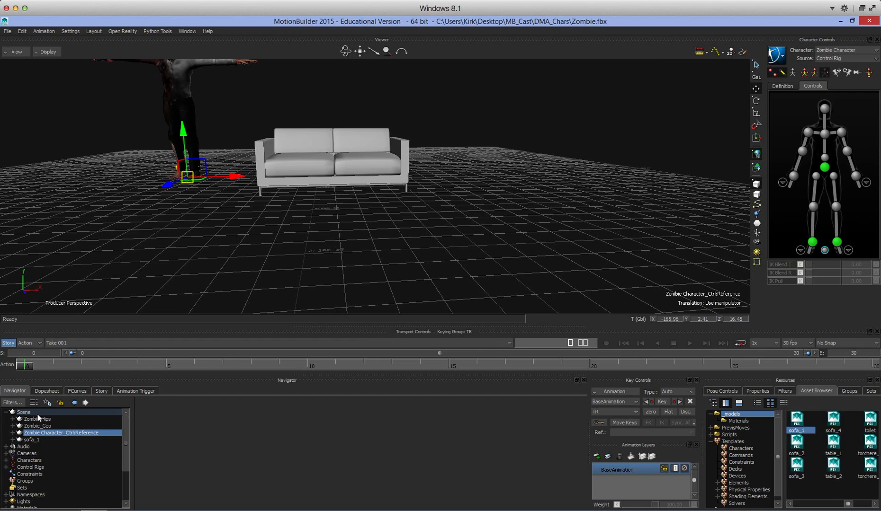
{"action": "left_click", "coordinate": [54, 432]}
{"action": "left_click_drag", "start_coordinate": [169, 184], "coordinate": [106, 222]}
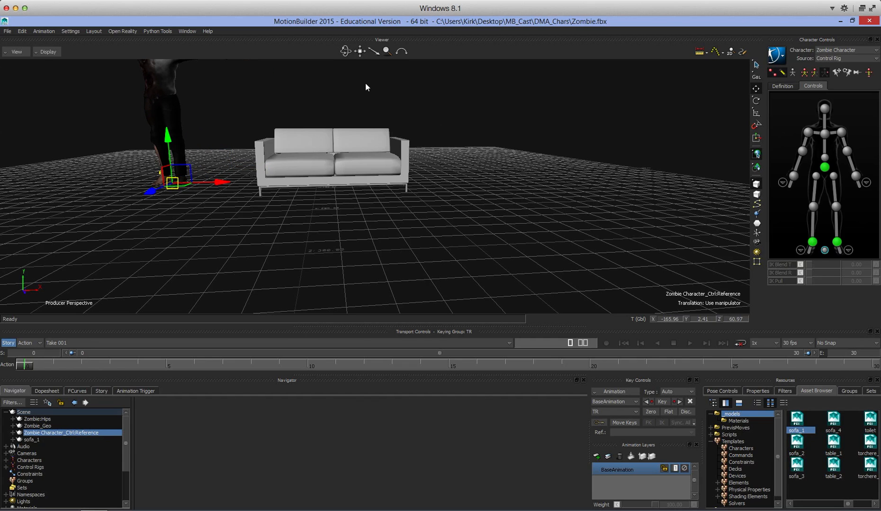